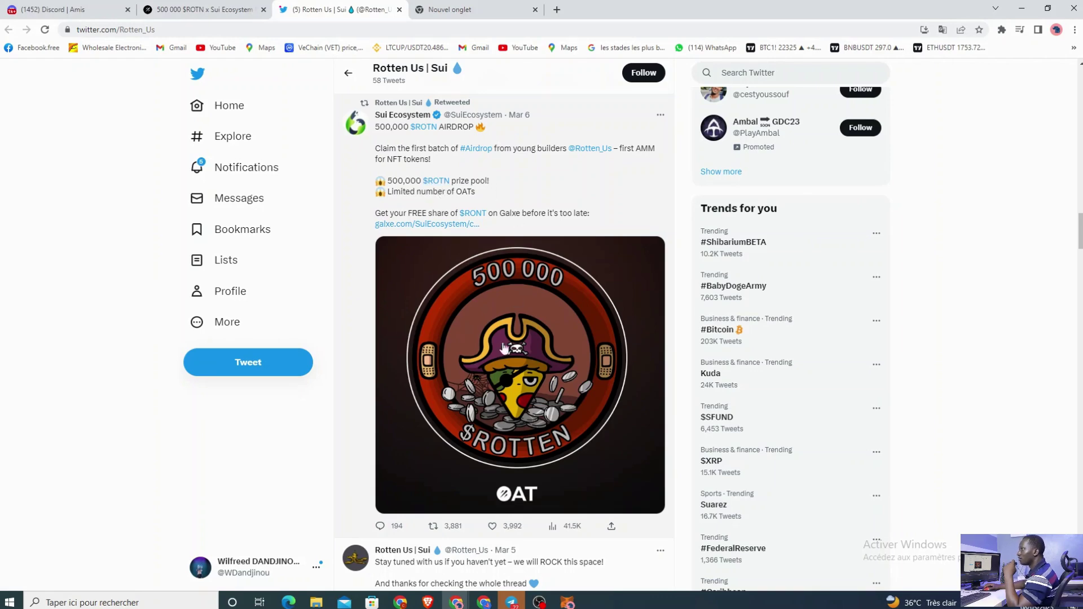
- Switch to the Galxe 500 000 $ROTN x Sui Ecosystem campaign, review its participation tasks, and connect the MetaMask wallet
{"action": "left_click", "coordinate": [212, 11]}
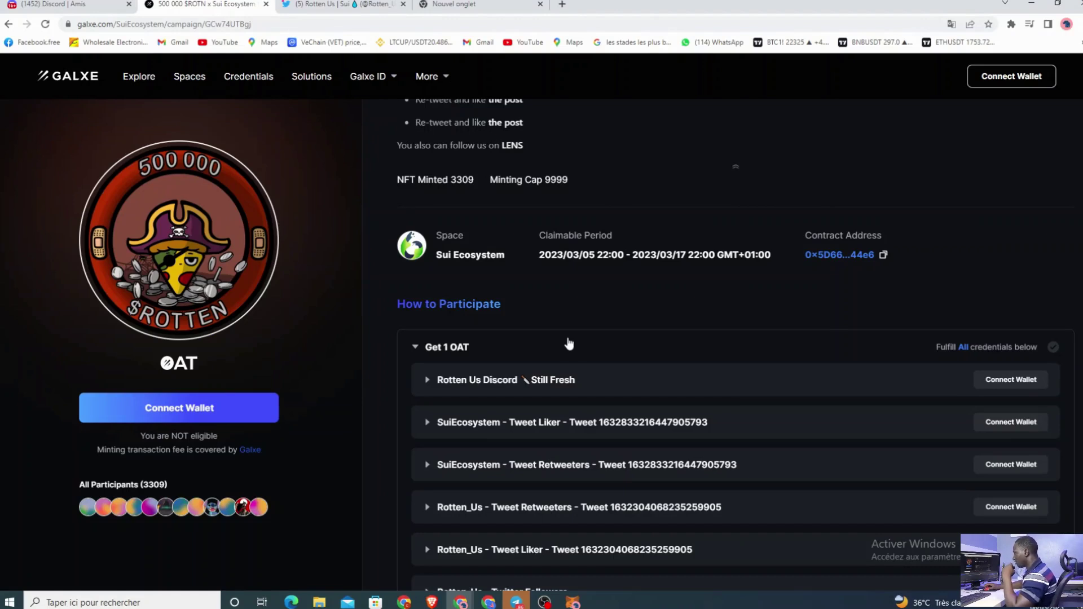
{"action": "scroll", "coordinate": [831, 361], "scroll_direction": "down", "scroll_amount": 1}
{"action": "scroll", "coordinate": [831, 361], "scroll_direction": "down", "scroll_amount": 3}
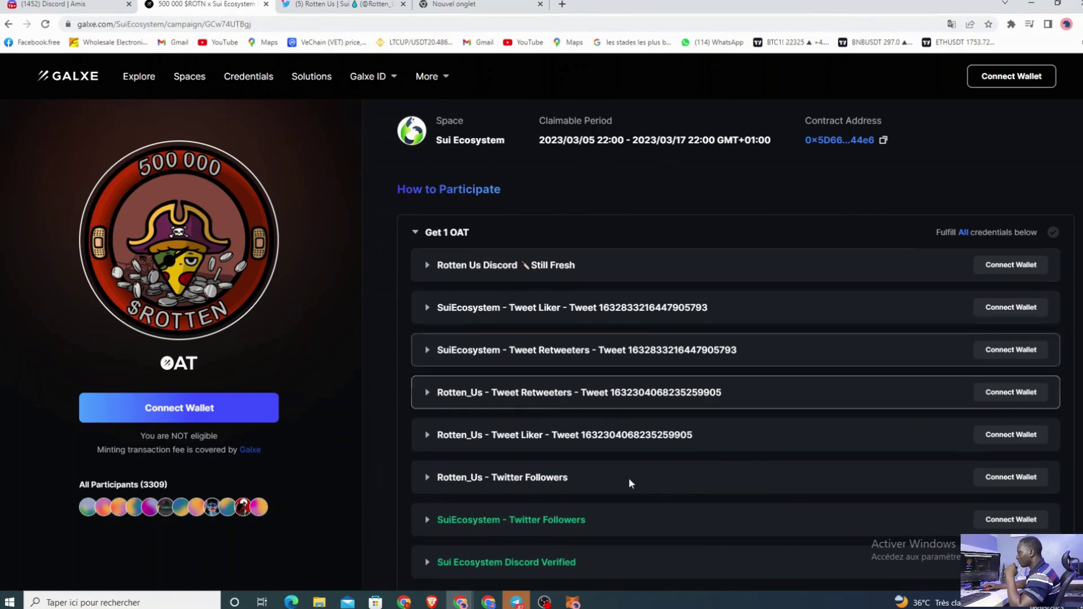
{"action": "scroll", "coordinate": [644, 395], "scroll_direction": "down", "scroll_amount": 2}
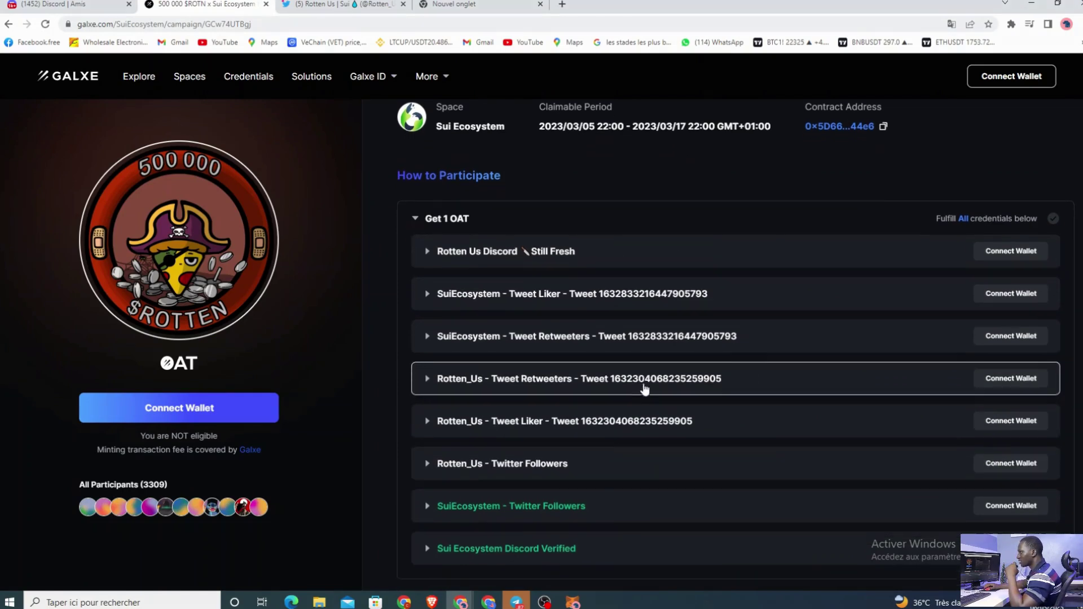
{"action": "left_click", "coordinate": [192, 412]}
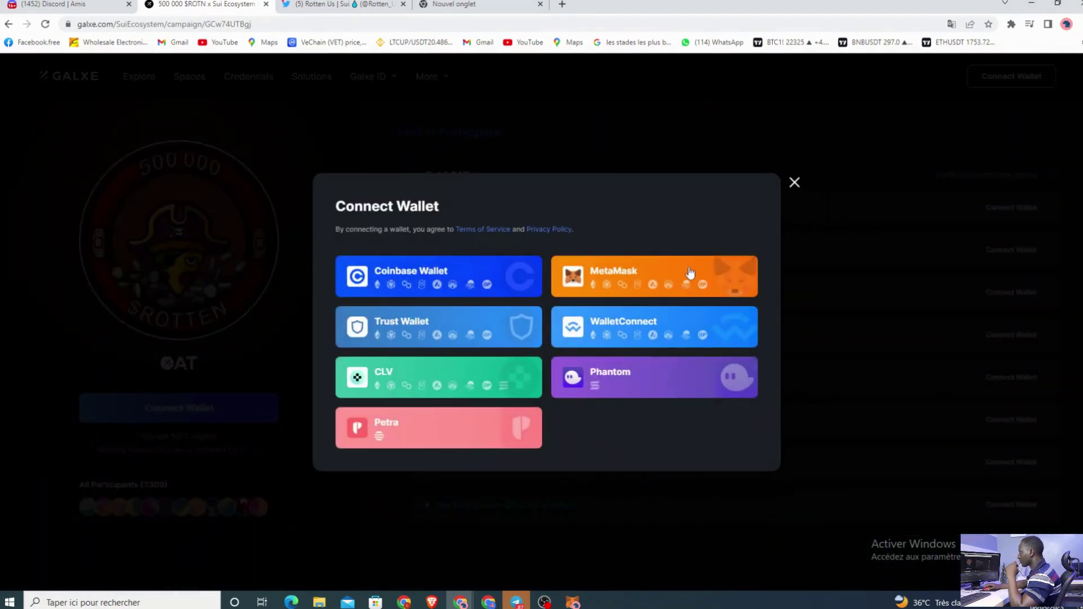
{"action": "left_click", "coordinate": [689, 271]}
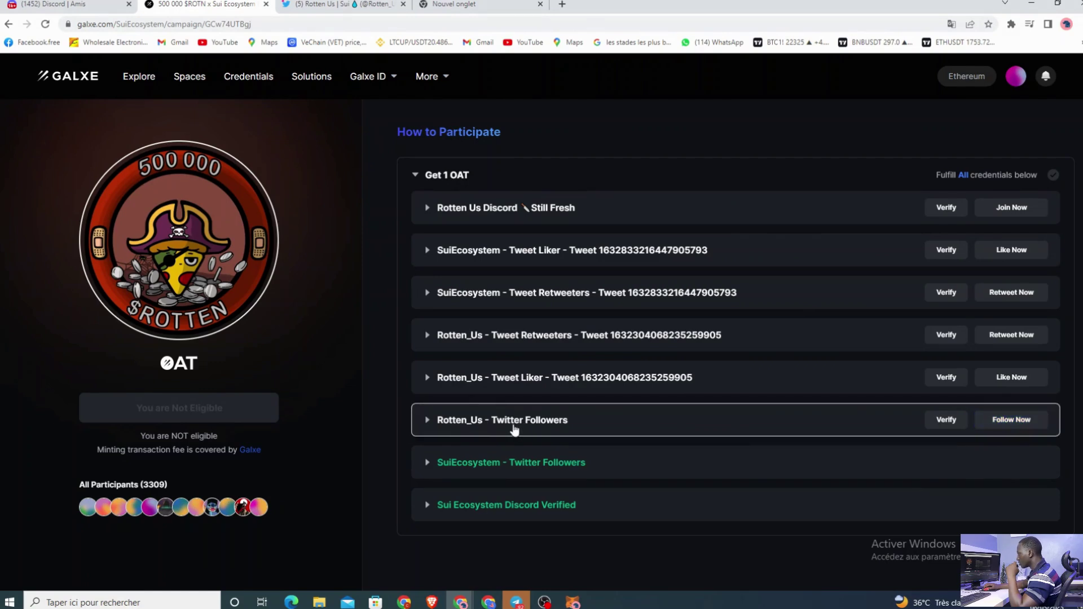
- Follow Rotten_Us on Twitter from the campaign's follower task, close the Twitter window, and verify that credential
{"action": "left_click", "coordinate": [1018, 421]}
{"action": "left_click", "coordinate": [542, 316]}
{"action": "left_click", "coordinate": [637, 364]}
{"action": "left_click", "coordinate": [615, 317]}
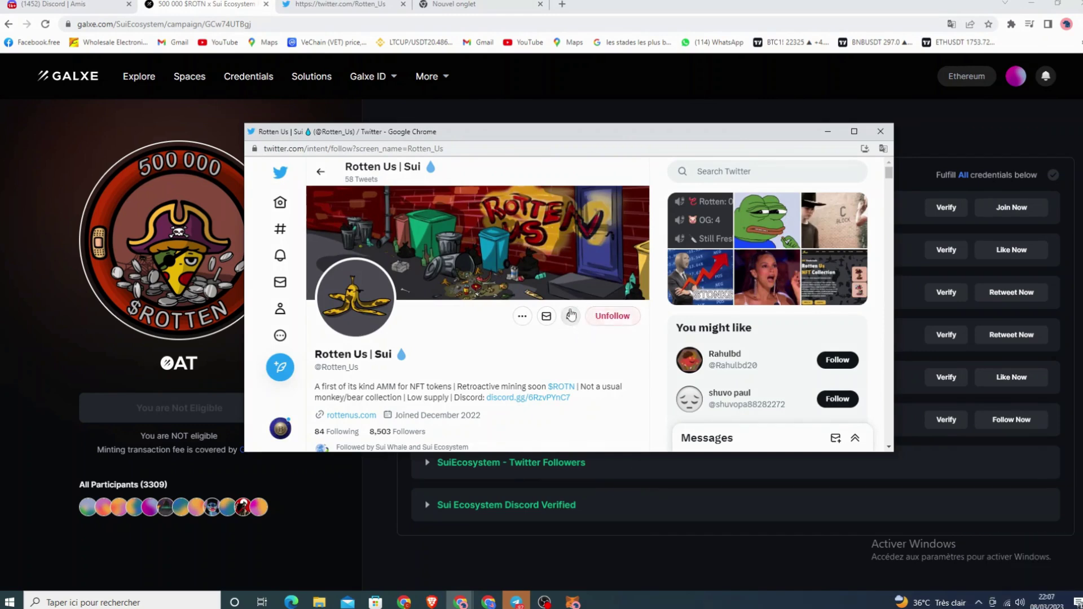
{"action": "left_click", "coordinate": [881, 130]}
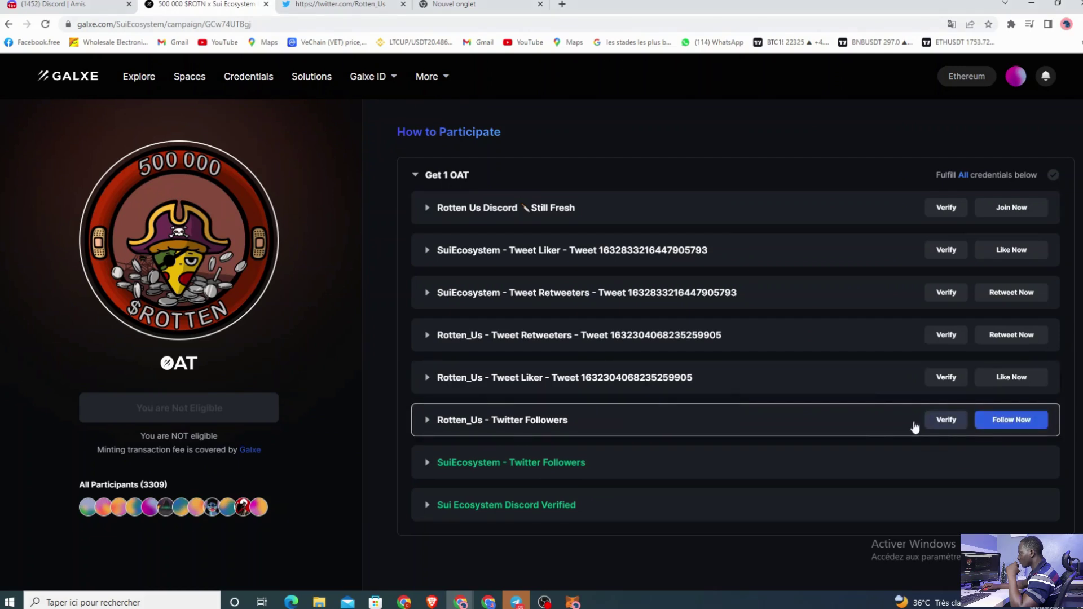
{"action": "left_click", "coordinate": [947, 422]}
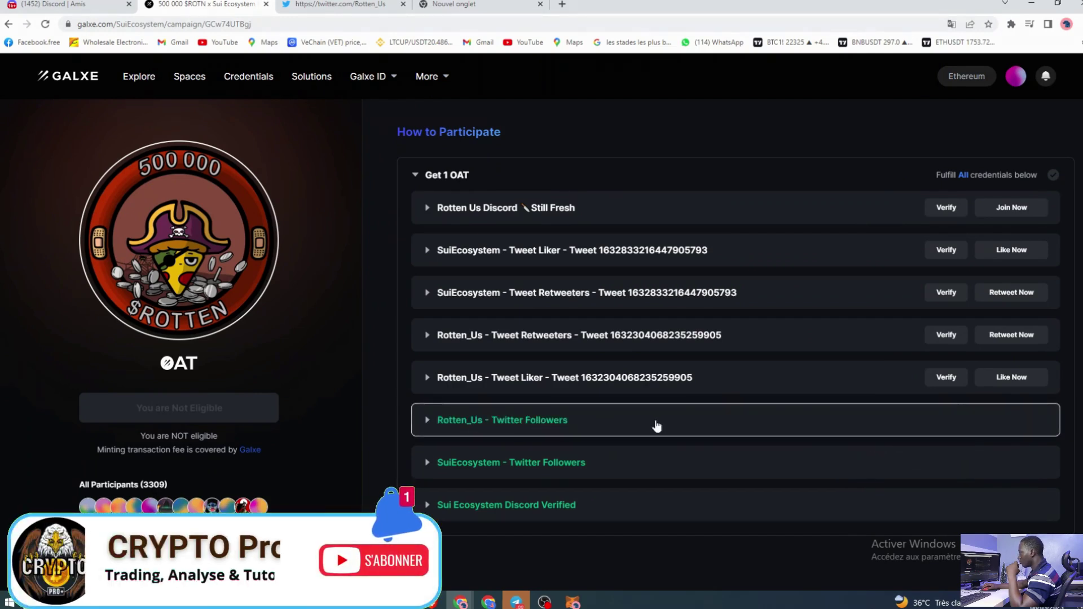
- Like the Rotten_Us tweet through its Tweet Liker task, close the Twitter window, and verify that credential
{"action": "left_click", "coordinate": [1012, 378]}
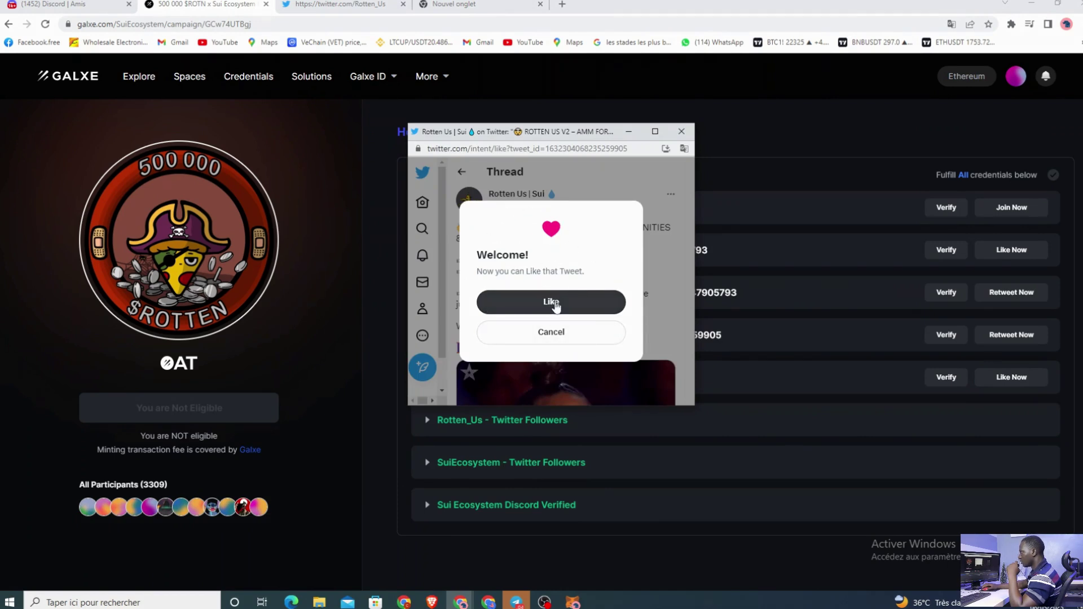
{"action": "left_click", "coordinate": [553, 303]}
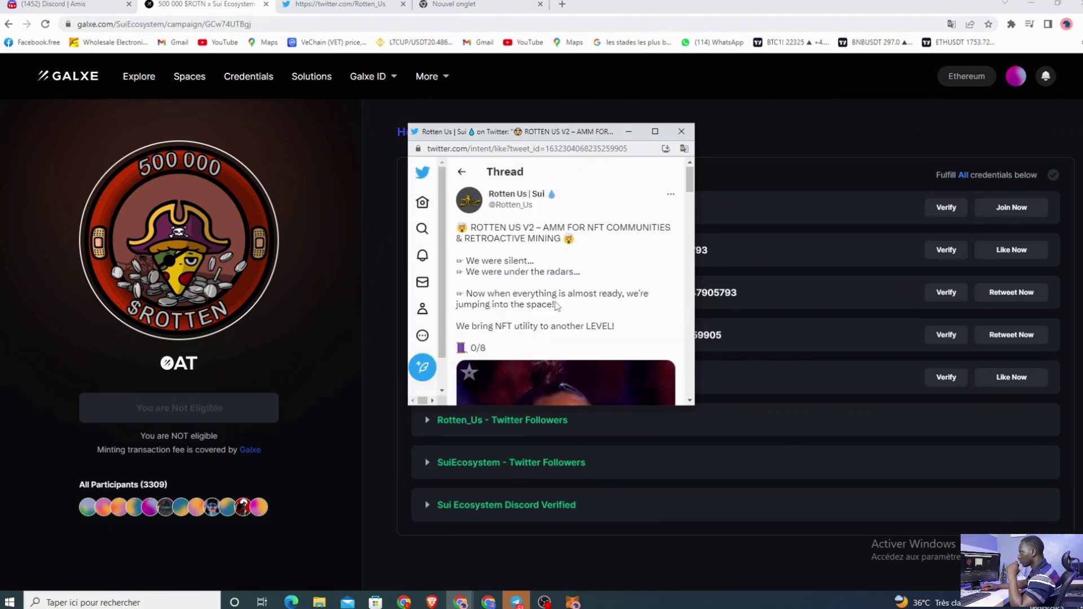
{"action": "left_click", "coordinate": [687, 135]}
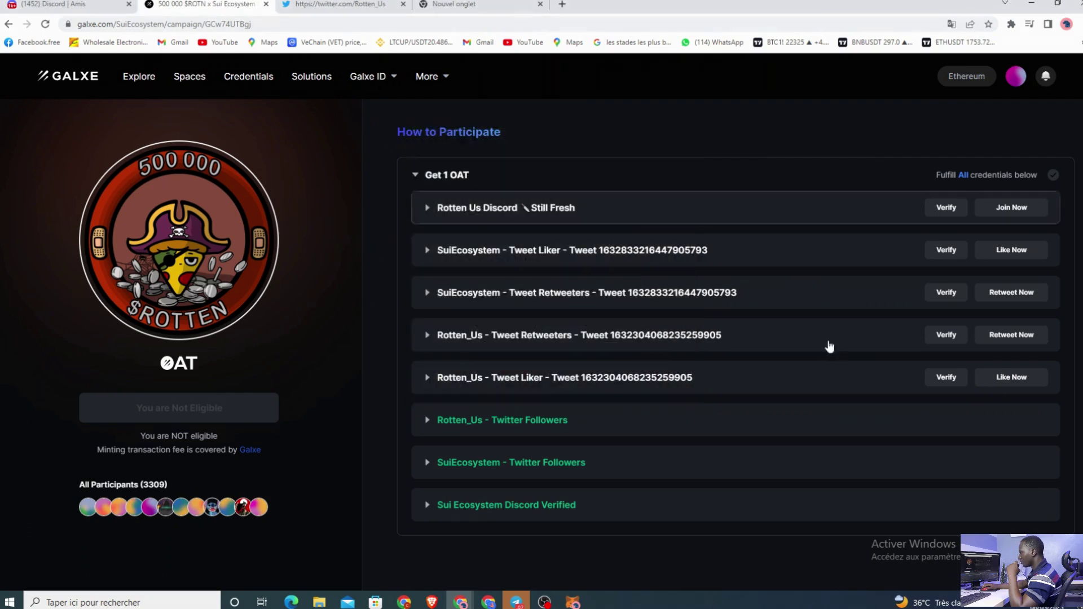
{"action": "left_click", "coordinate": [945, 379]}
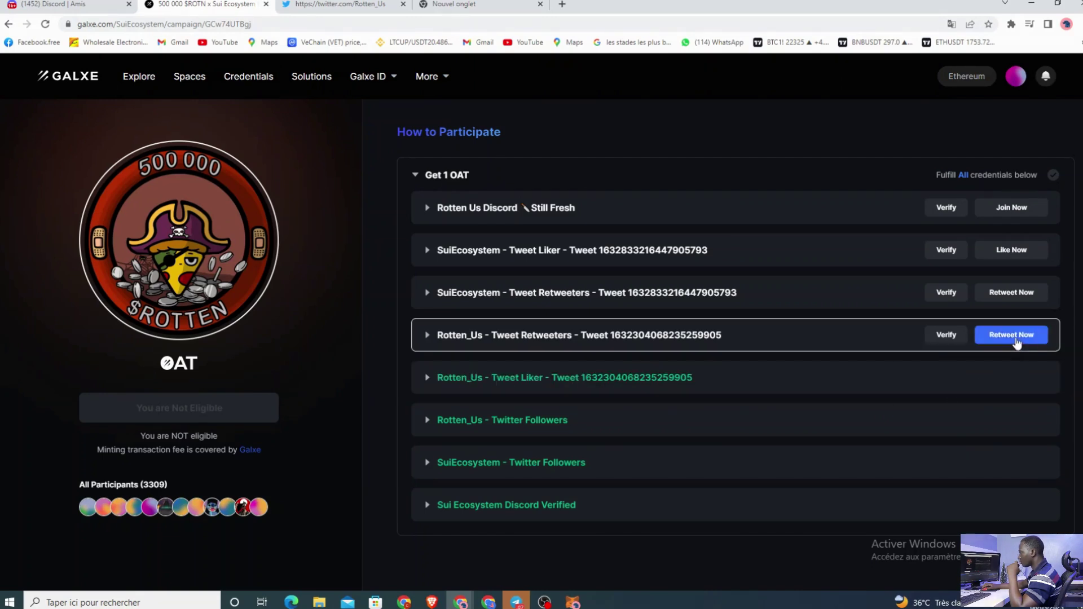
- Retweet the Rotten_Us tweet from its Tweet Retweeters task and verify the SuiEcosystem retweet credential
{"action": "left_click", "coordinate": [988, 338]}
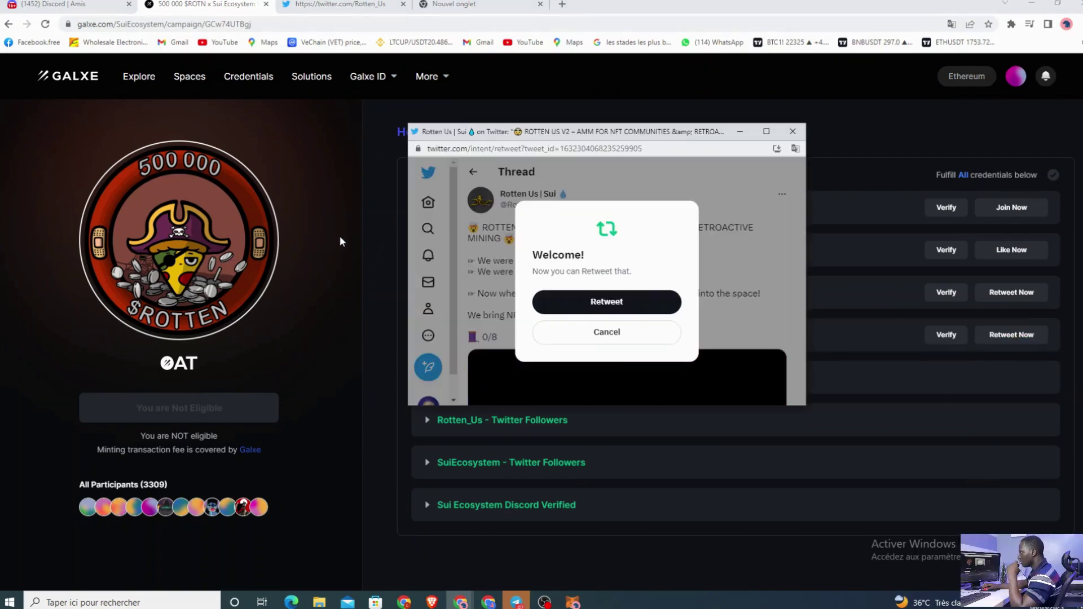
{"action": "left_click", "coordinate": [568, 304]}
{"action": "left_click", "coordinate": [947, 292]}
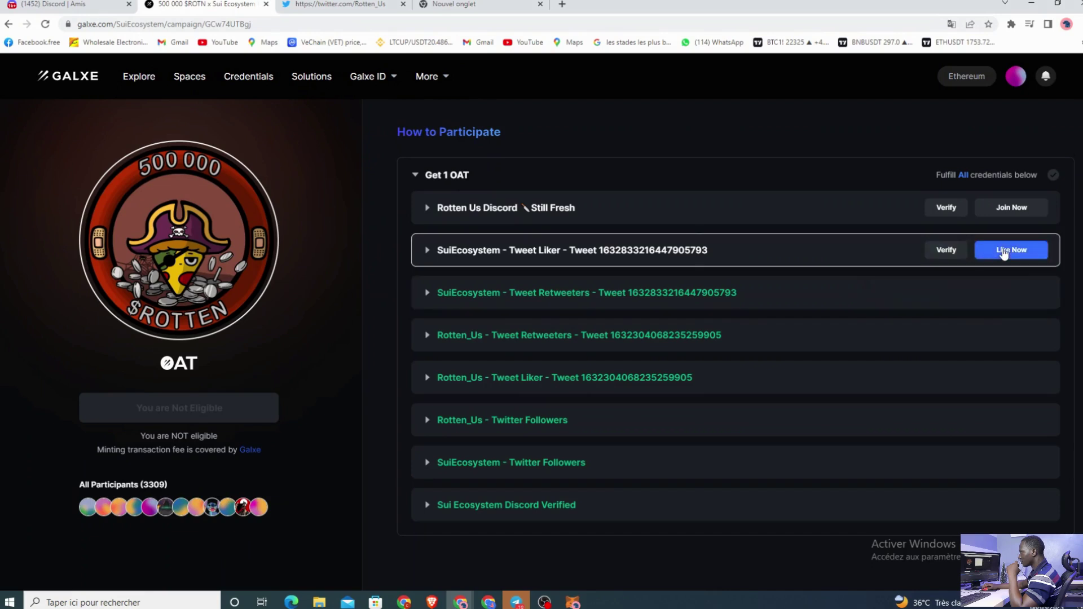
- Handle the SuiEcosystem Tweet Liker task and accept the Rotten Us Discord invite in a maximized window
{"action": "left_click", "coordinate": [1010, 249]}
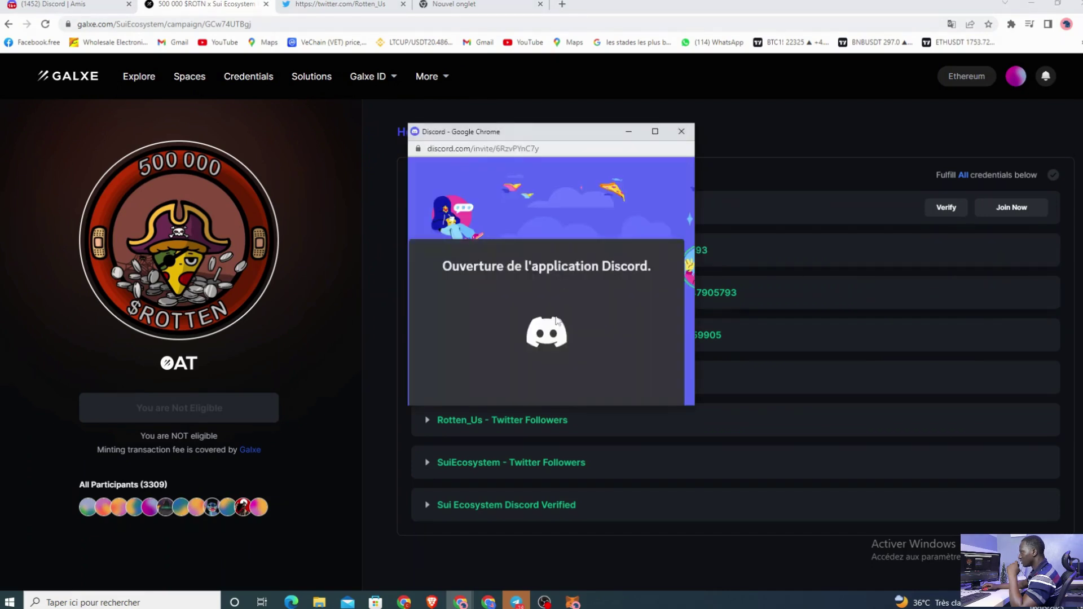
{"action": "left_click", "coordinate": [655, 131]}
{"action": "left_click", "coordinate": [480, 370]}
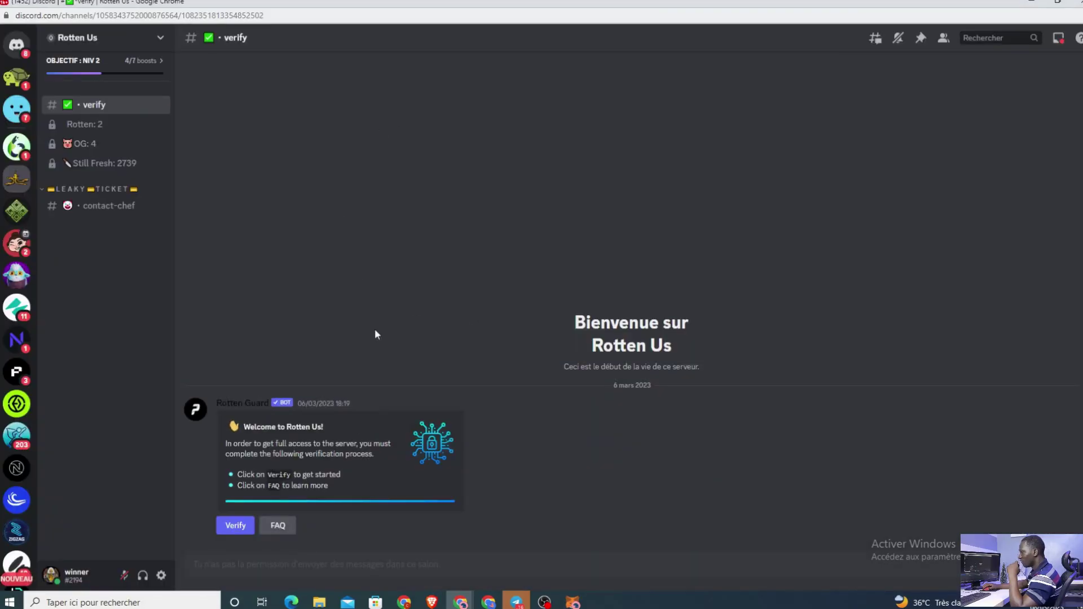
- Start the Rotten Guard verification in the verify channel and submit the captcha to prove being human
{"action": "left_click", "coordinate": [243, 527]}
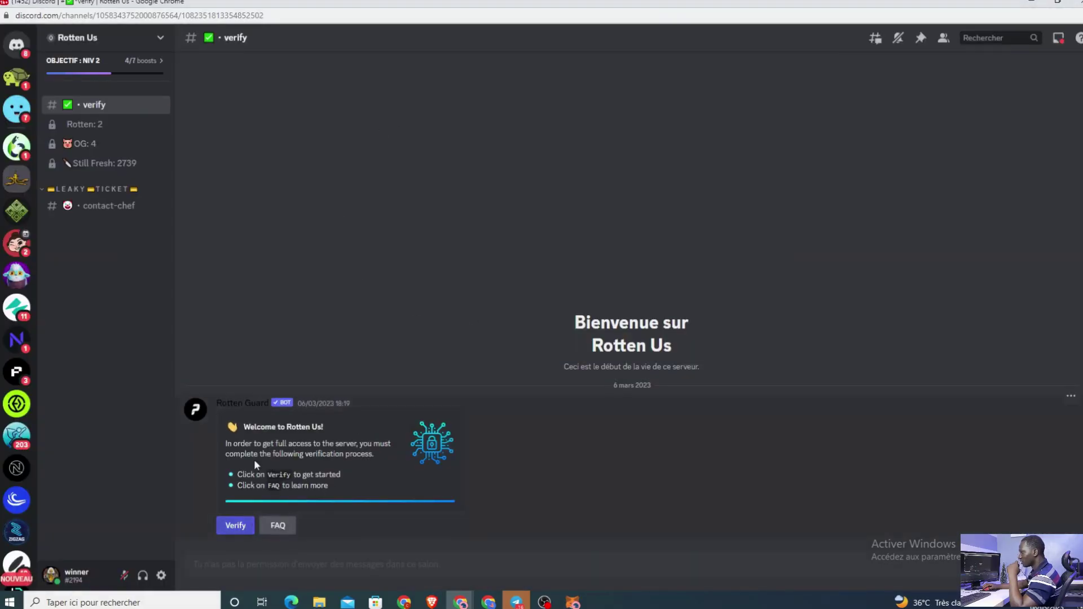
{"action": "left_click", "coordinate": [240, 529]}
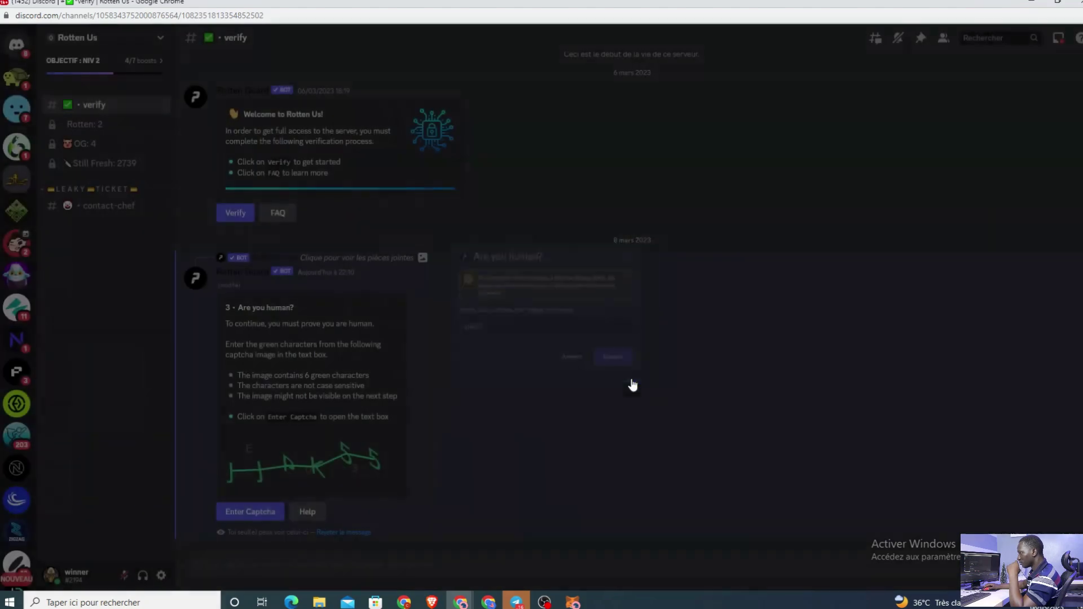
{"action": "left_click", "coordinate": [631, 375]}
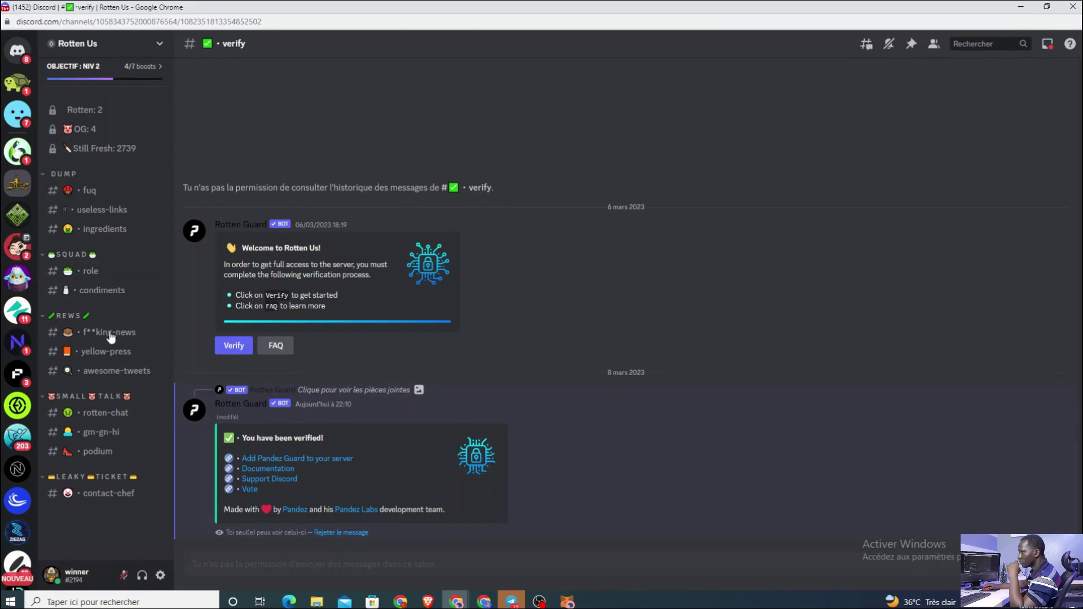
- Look into the rotten-chat channel, and send the message "GN" in the gm-gn-hi channel
{"action": "left_click", "coordinate": [114, 418]}
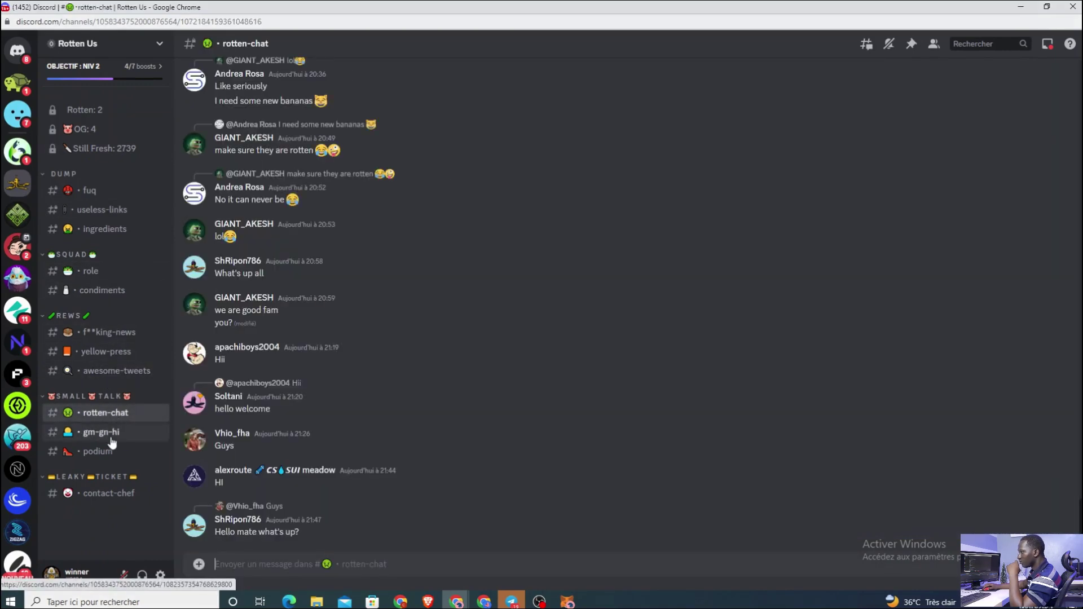
{"action": "left_click", "coordinate": [111, 442]}
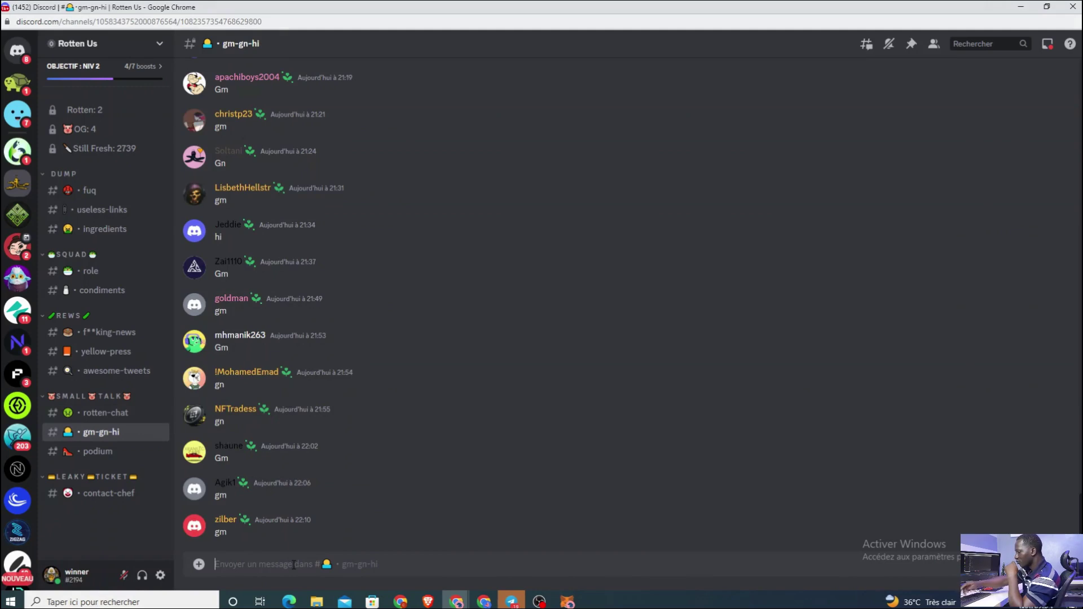
{"action": "type", "text": "GM"}
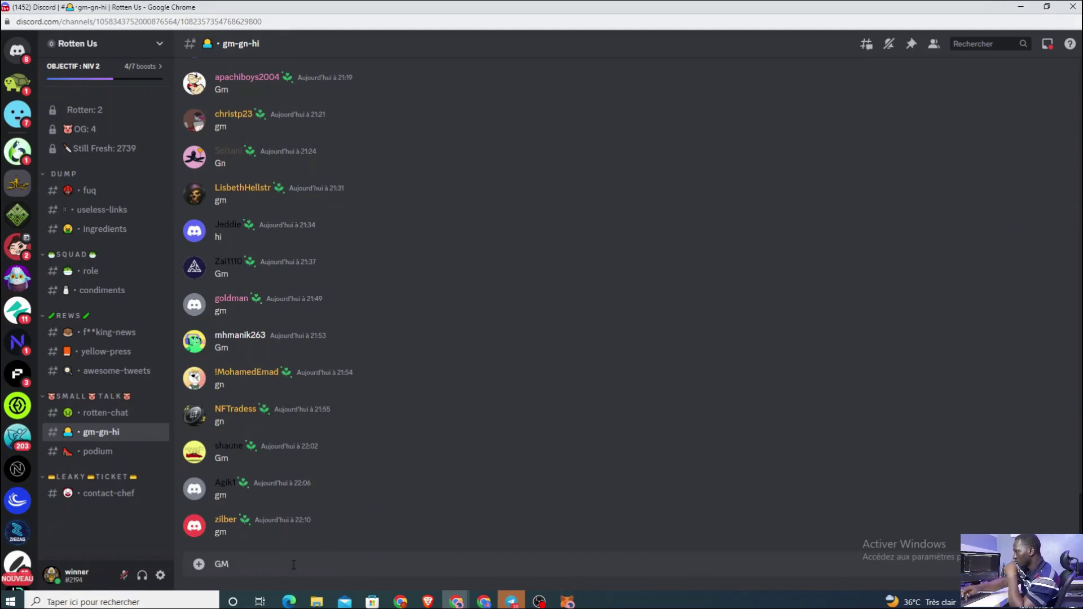
{"action": "key", "text": "BackSpace"}
{"action": "type", "text": "N"}
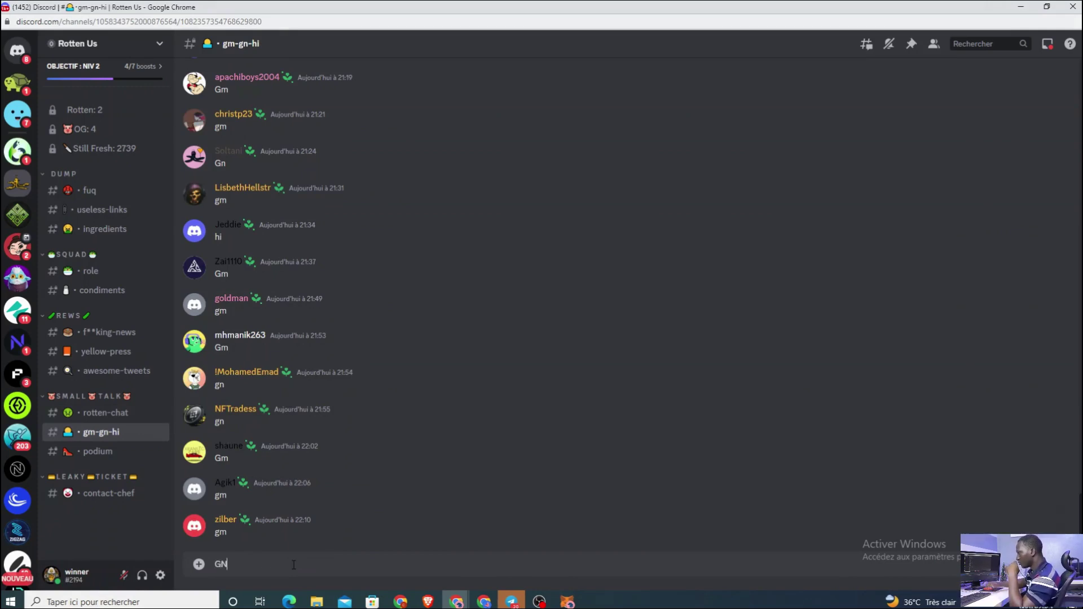
{"action": "key", "text": "Return"}
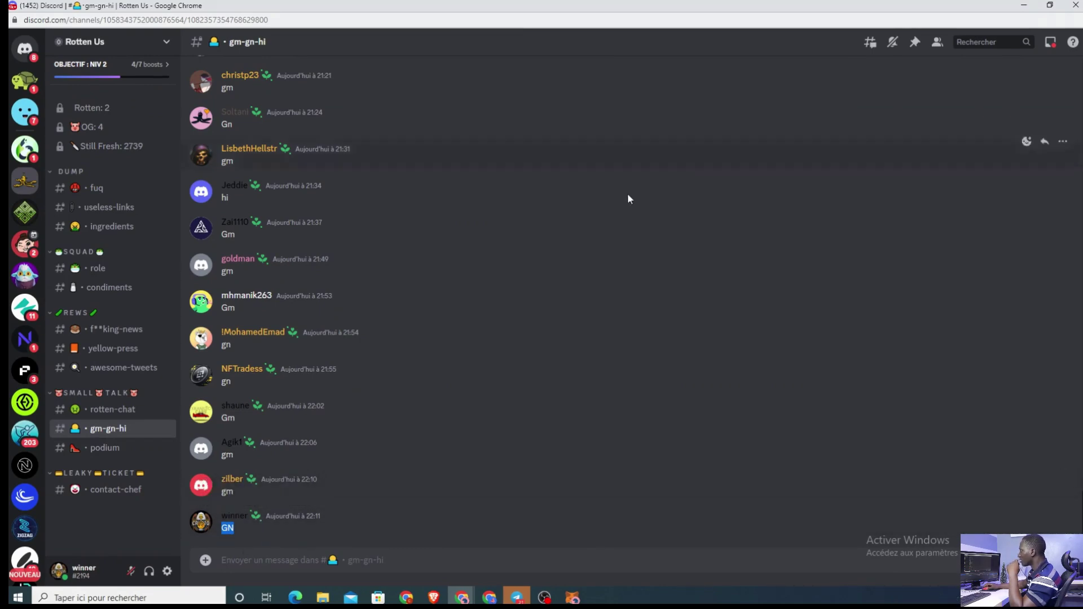
- Close the Discord window, verify the Rotten Us Discord Still Fresh credential on Galxe, and claim the OAT
{"action": "left_click", "coordinate": [1075, 7]}
{"action": "left_click", "coordinate": [948, 210]}
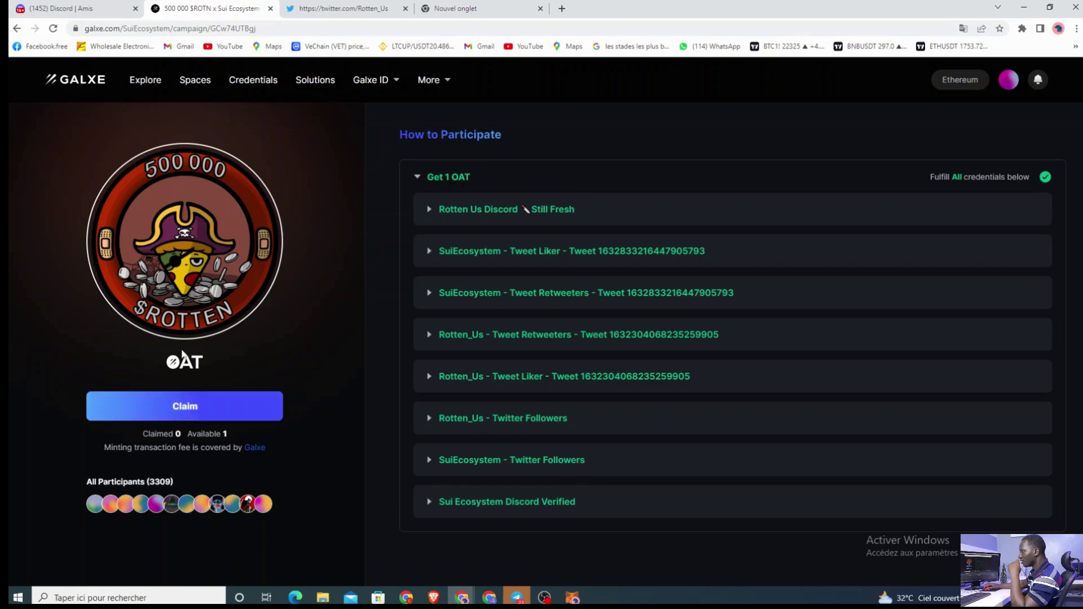
{"action": "left_click", "coordinate": [198, 407]}
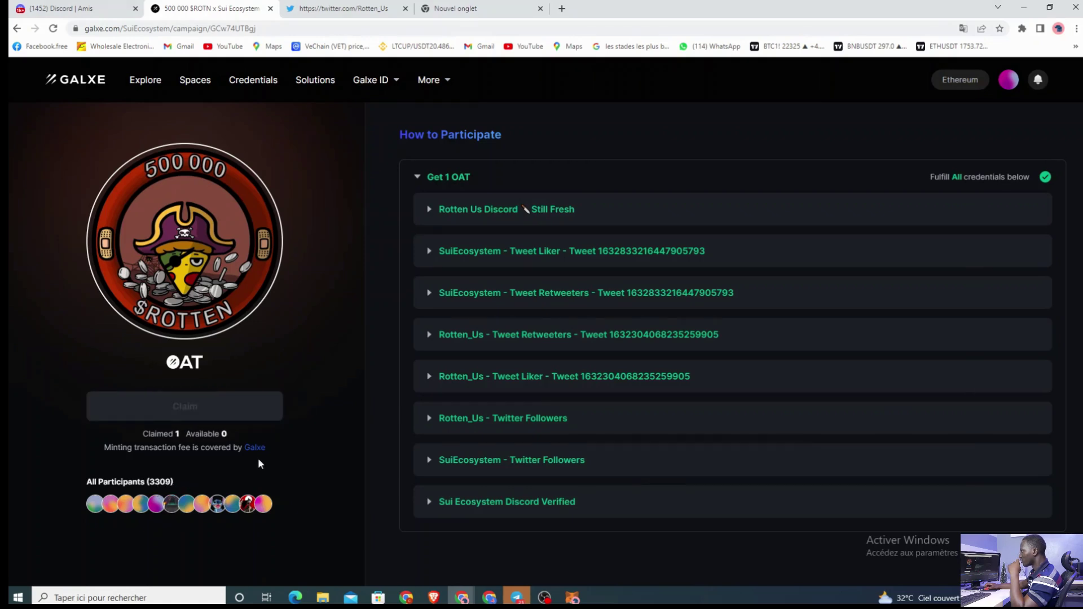
- Check the campaign's NFT Minted count, reload the page, and expand the Get 1 OAT requirements
{"action": "scroll", "coordinate": [695, 220], "scroll_direction": "up", "scroll_amount": 6}
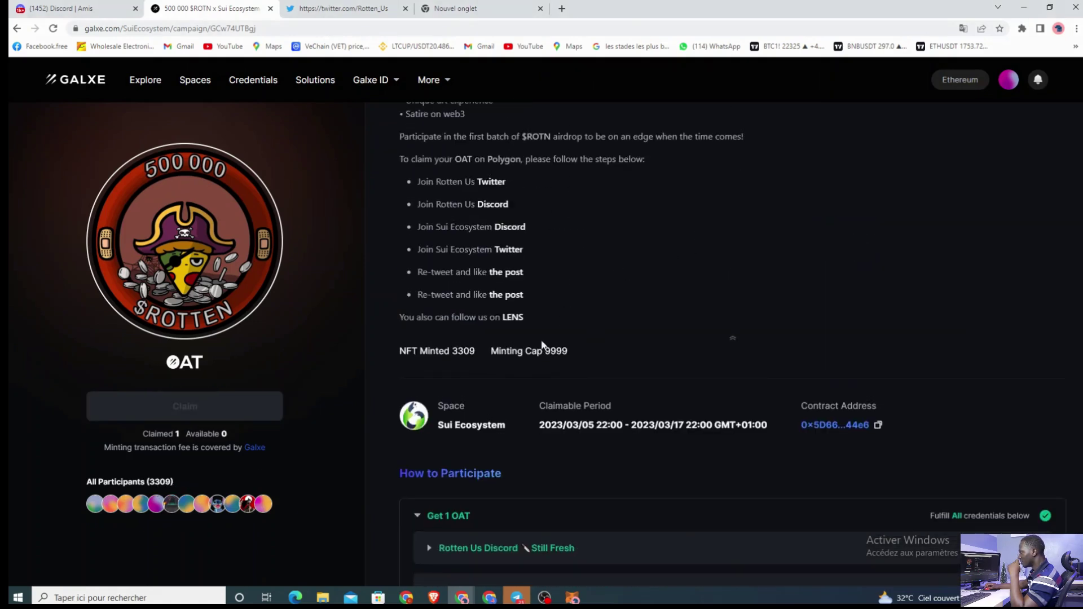
{"action": "scroll", "coordinate": [563, 331], "scroll_direction": "up", "scroll_amount": 2}
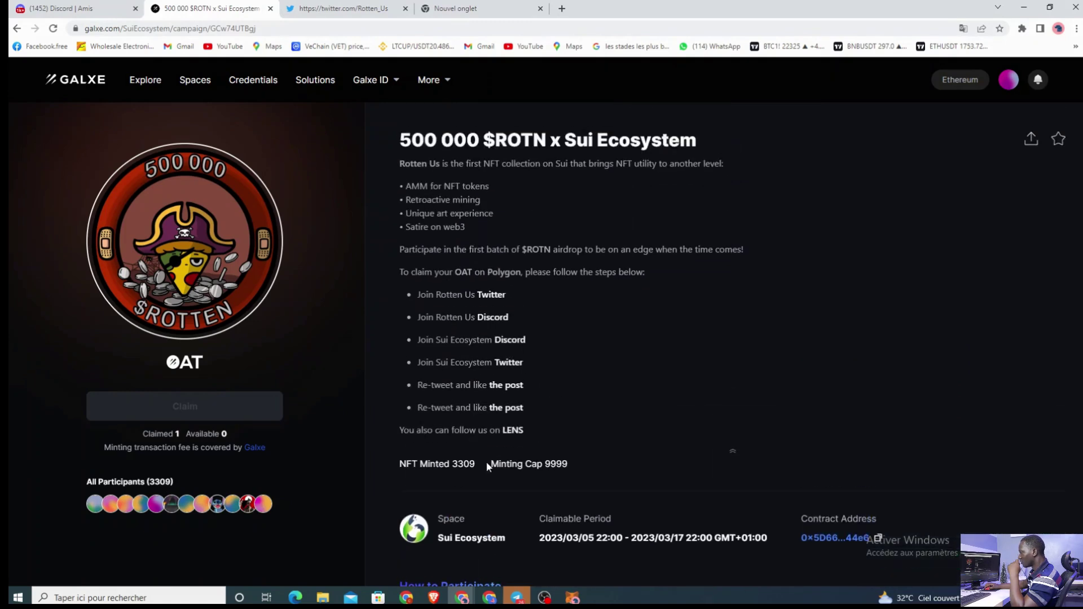
{"action": "left_click_drag", "start_coordinate": [480, 462], "coordinate": [445, 463]}
{"action": "left_click", "coordinate": [446, 463]}
{"action": "right_click", "coordinate": [591, 396]}
{"action": "left_click", "coordinate": [624, 225]}
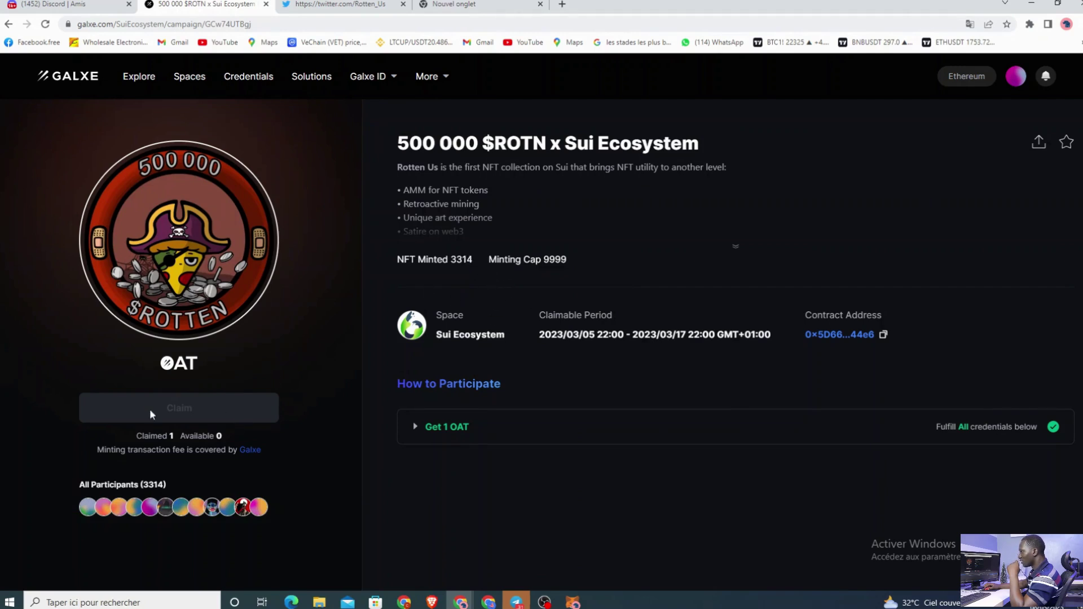
{"action": "left_click", "coordinate": [417, 428]}
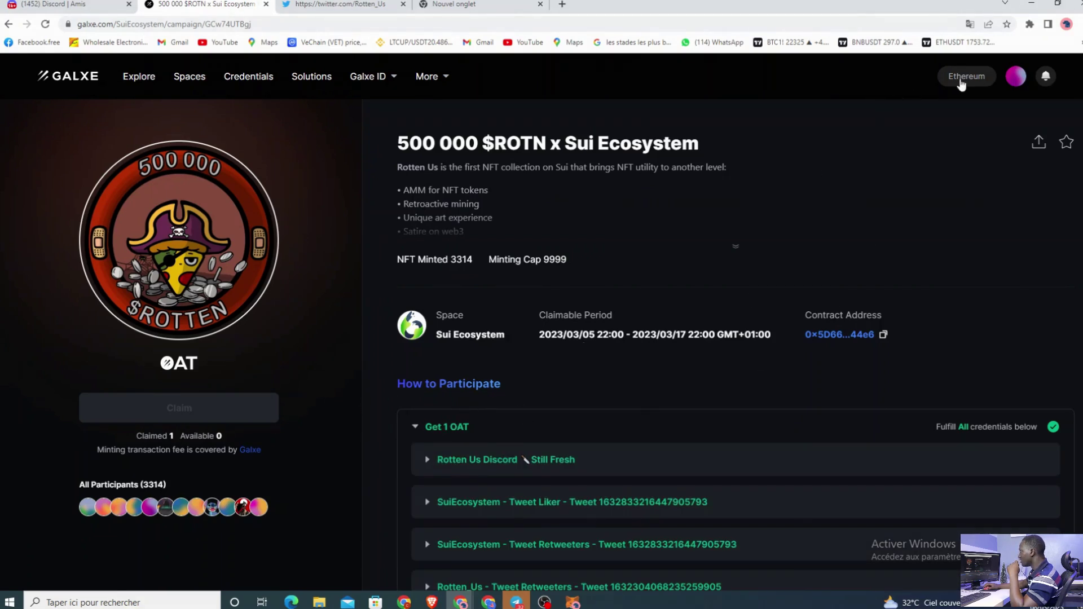
- Open the profile's OATs collection and check the mint date on the 500 000 $ROTN x Sui Ecosystem OAT's details page
{"action": "left_click", "coordinate": [1016, 77]}
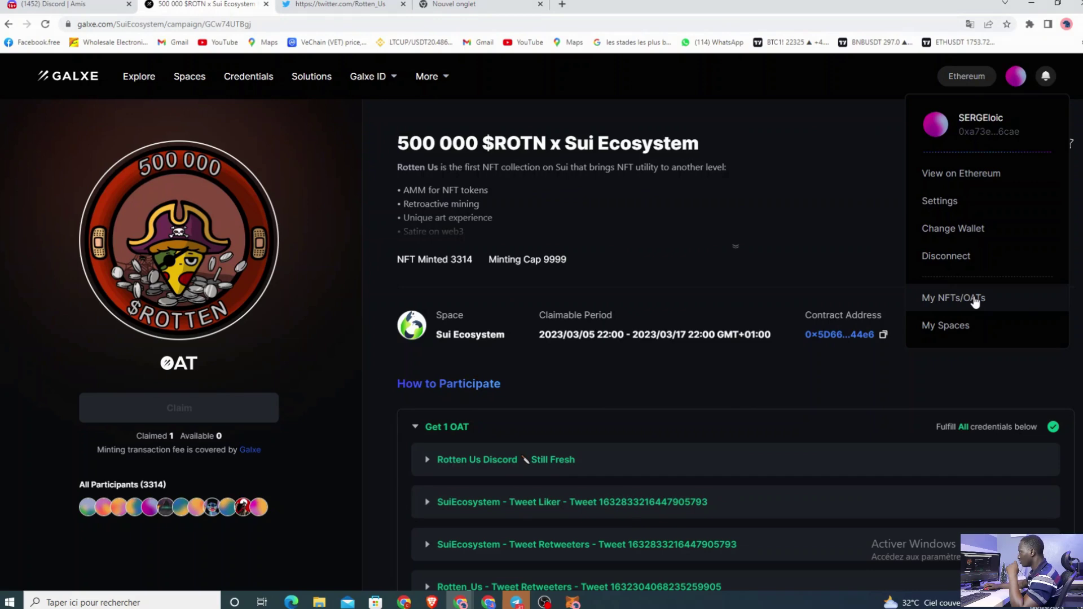
{"action": "left_click", "coordinate": [975, 300]}
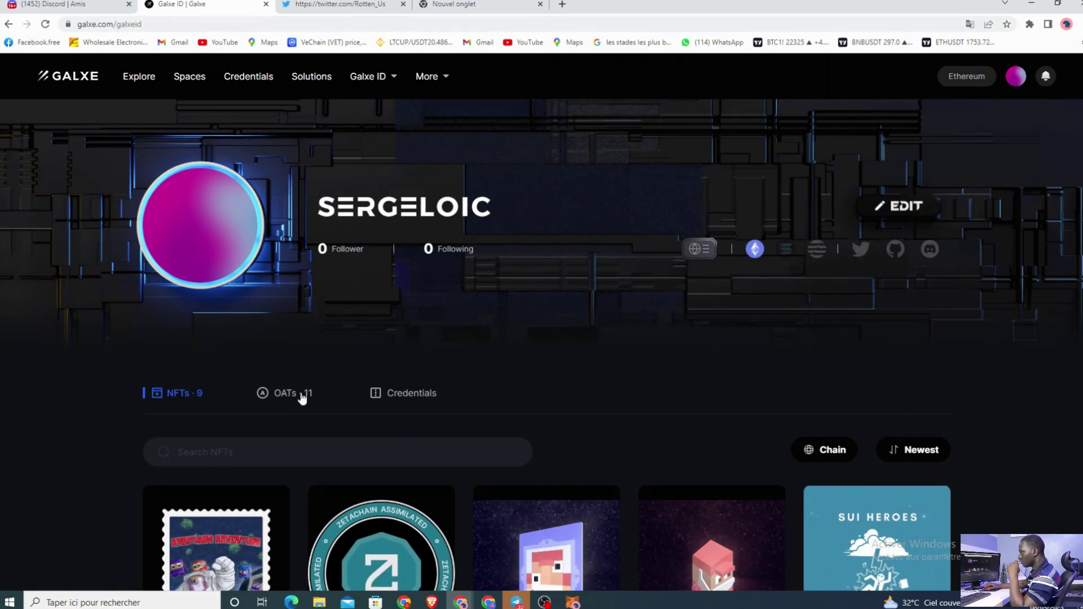
{"action": "left_click", "coordinate": [302, 397]}
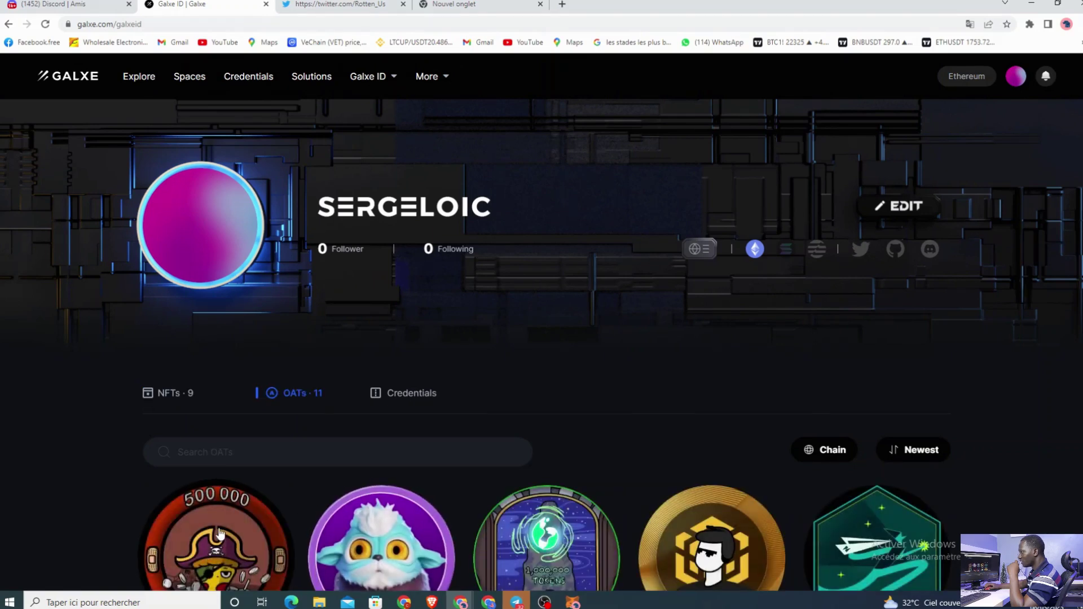
{"action": "left_click", "coordinate": [220, 533]}
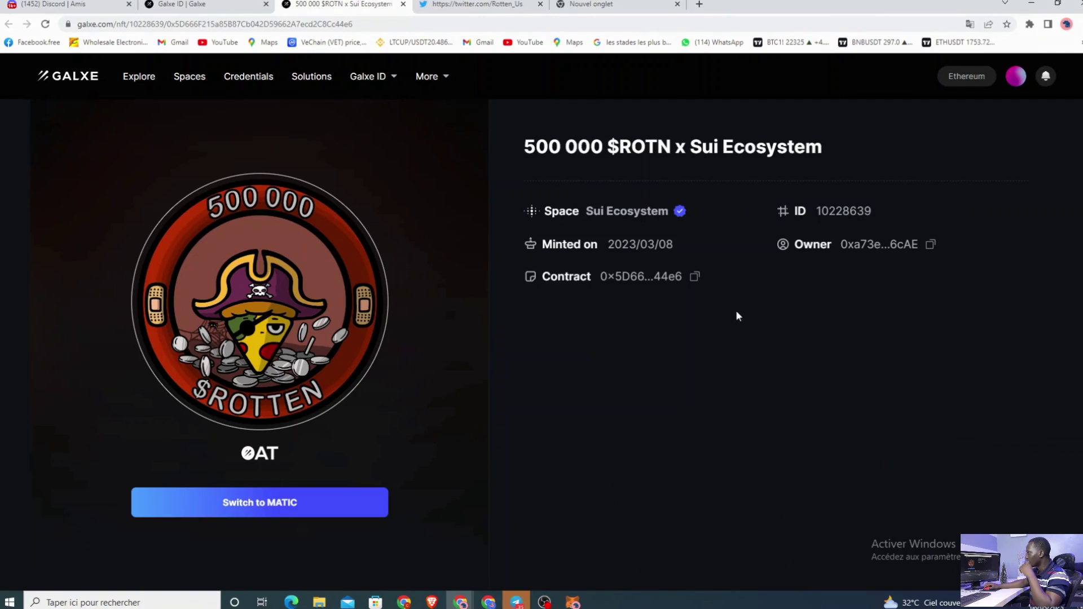
{"action": "left_click_drag", "start_coordinate": [672, 246], "coordinate": [615, 245]}
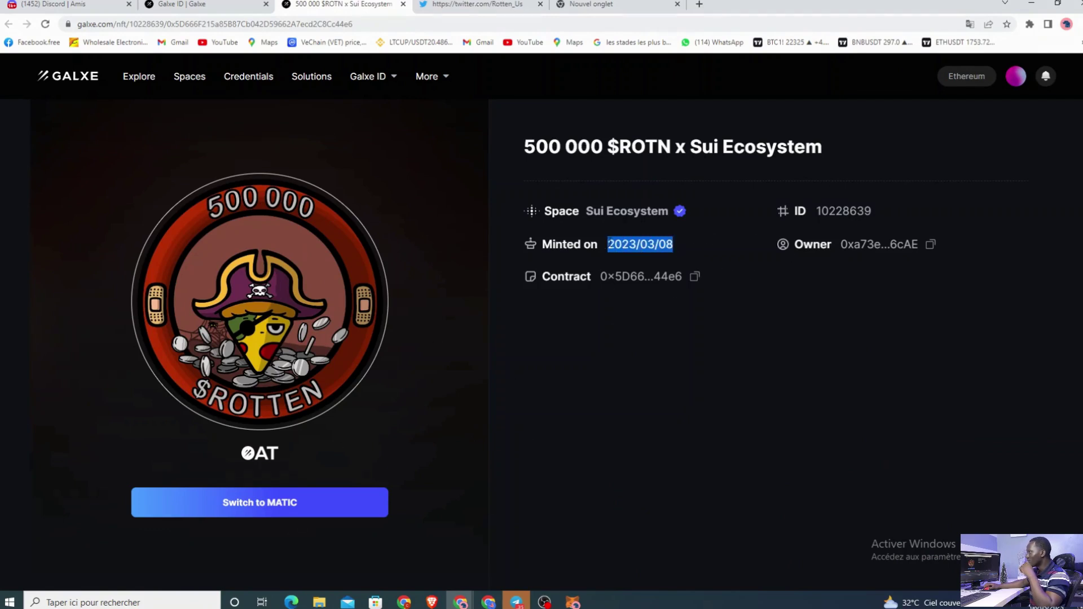
{"action": "left_click", "coordinate": [702, 261]}
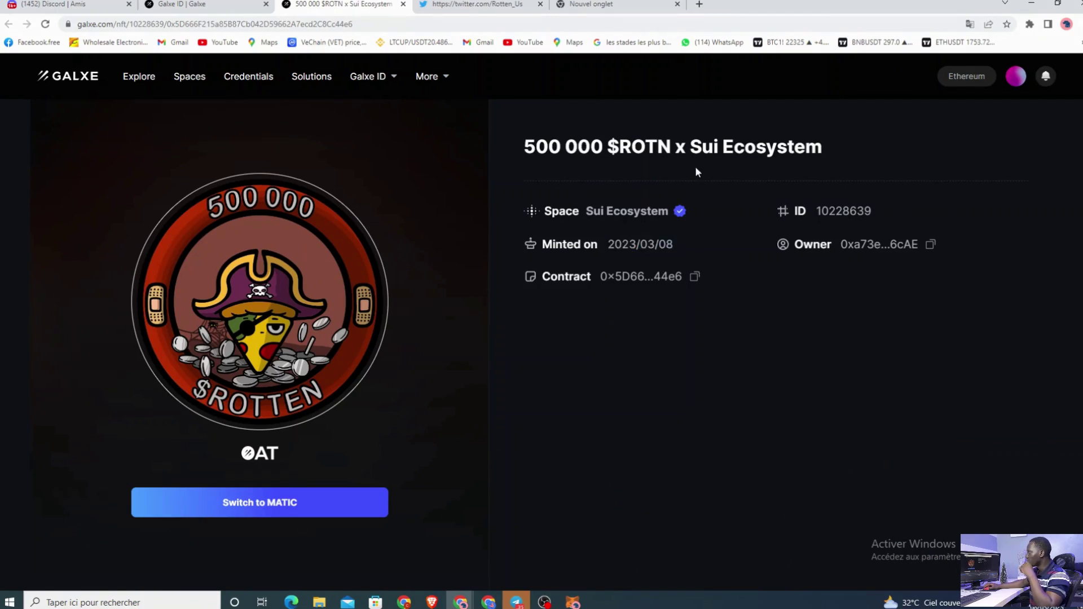